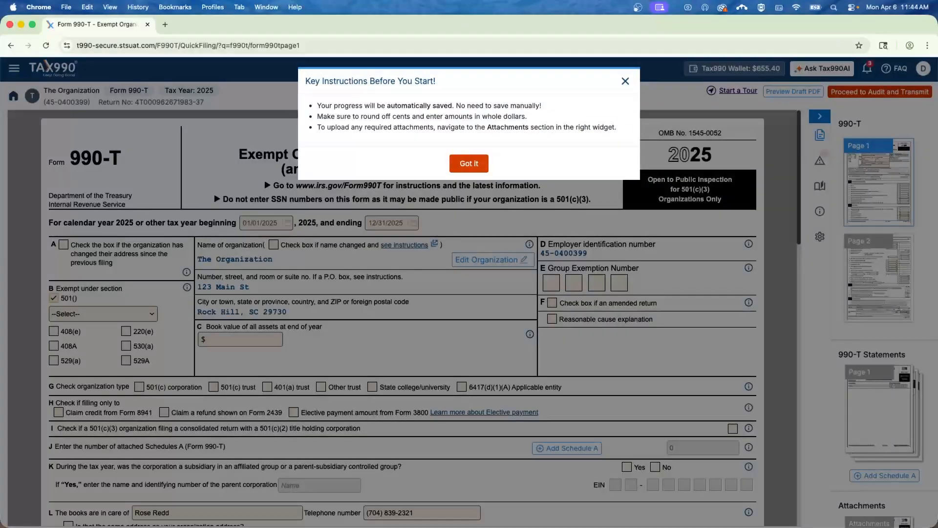
# Dismiss the key instructions, then set the exempt section to 501(c)(3) and the organization type to 501(c) corporation
pyautogui.click(469, 163)
pyautogui.click(103, 313)
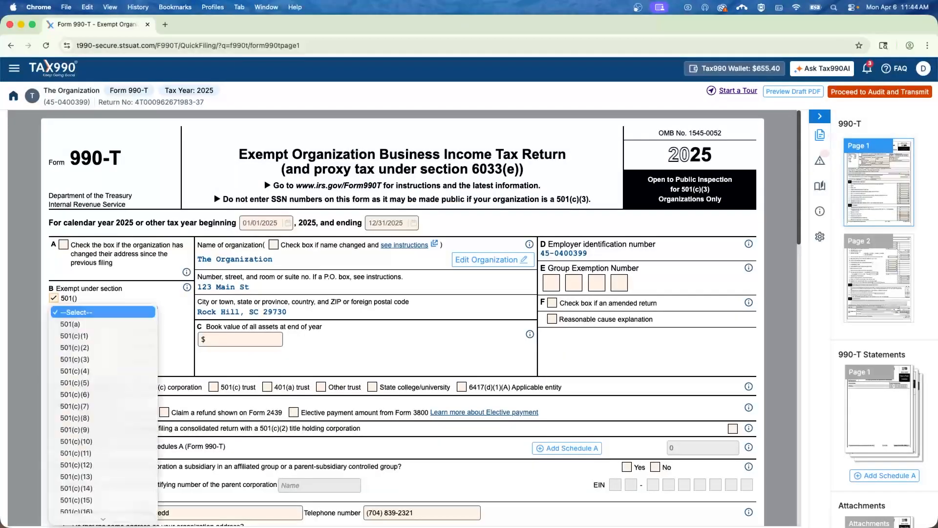
pyautogui.click(88, 358)
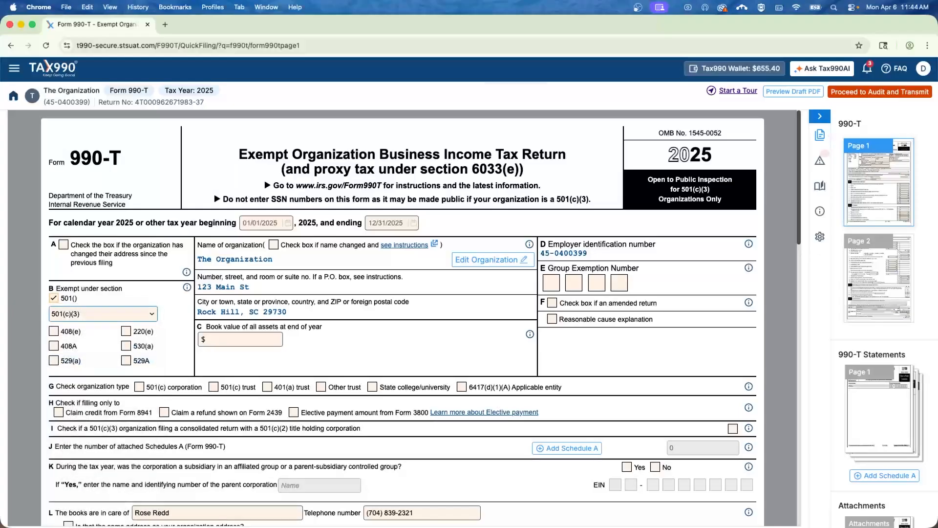
pyautogui.click(139, 386)
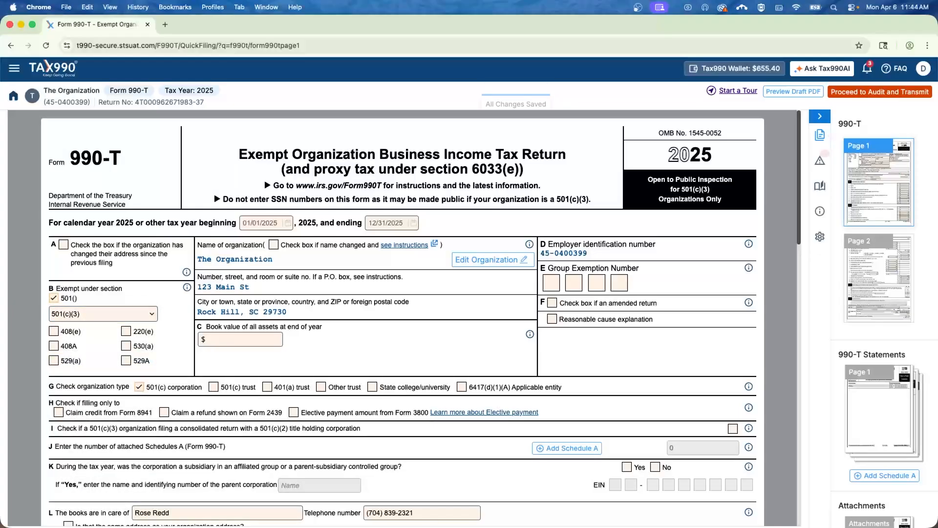
# Add a Schedule A from Part I, line 1 to report unrelated business taxable income
pyautogui.scroll(-5, 420, 317)
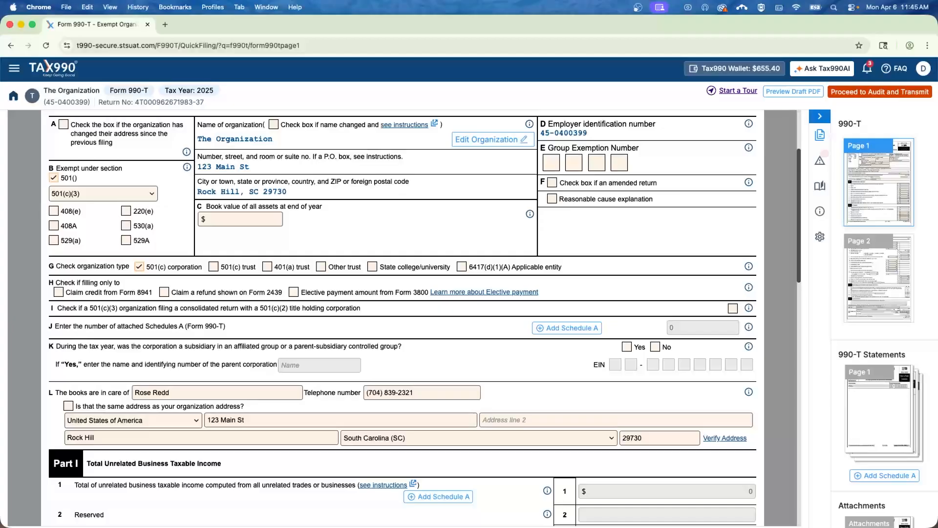
pyautogui.scroll(-6, 402, 317)
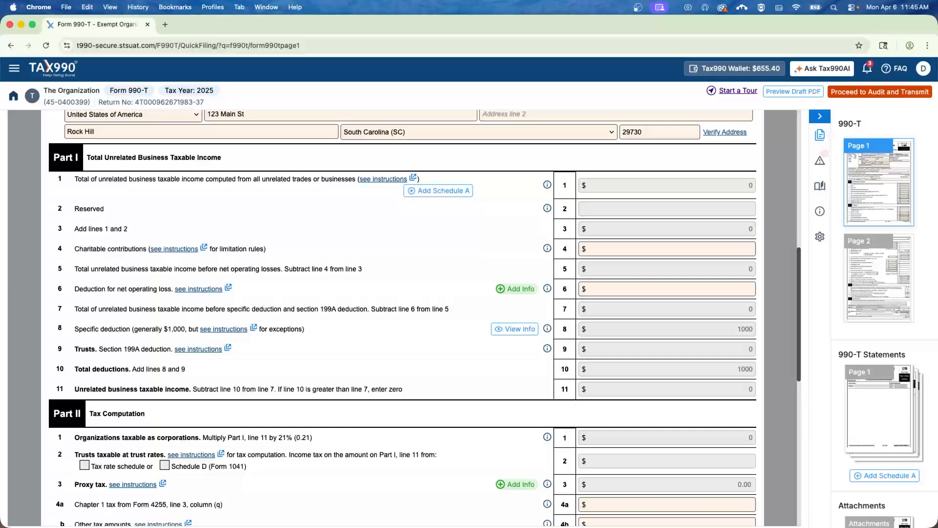
pyautogui.click(438, 191)
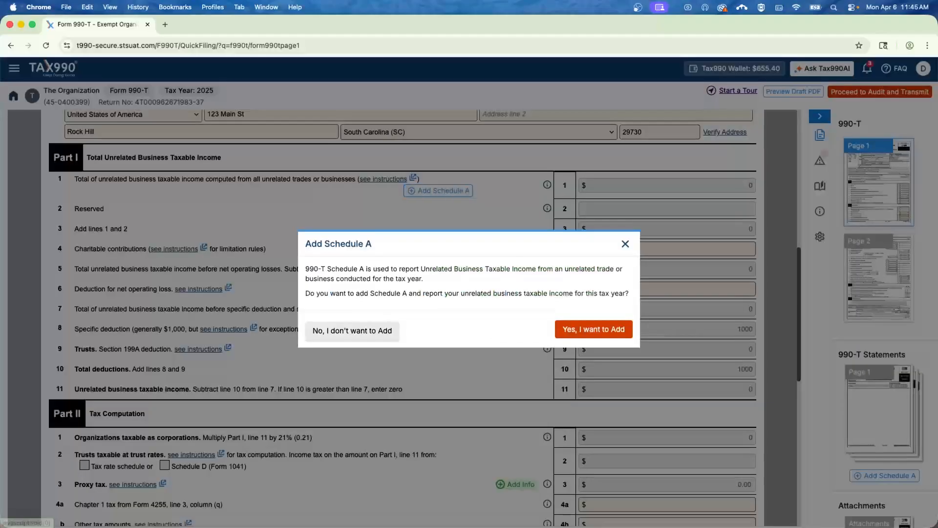
pyautogui.click(594, 329)
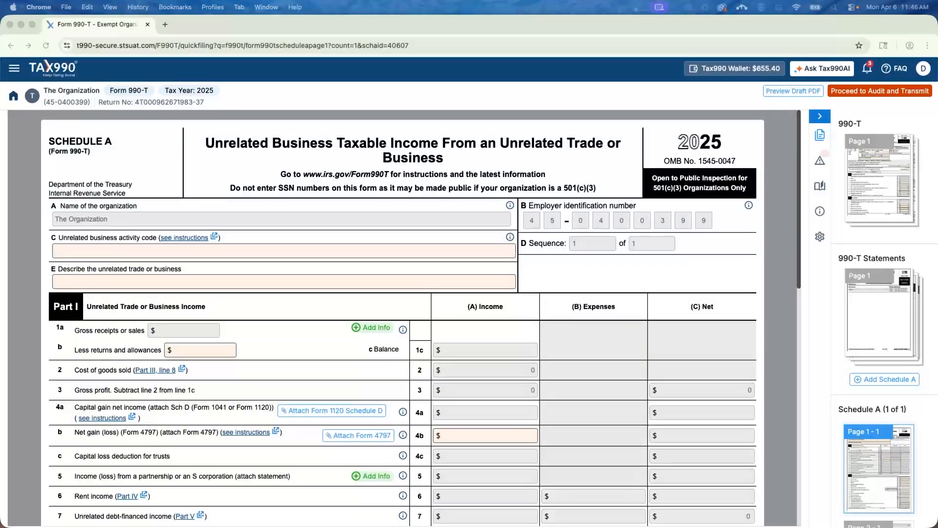
# Set Schedule A's unrelated business activity code to 454390 - Other Direct Selling Establishments
pyautogui.click(227, 251)
pyautogui.write('454390')
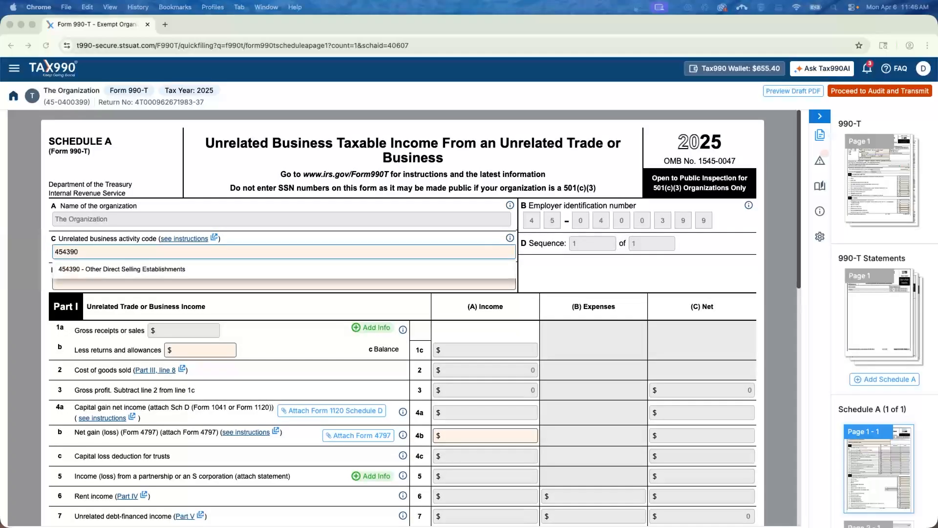
pyautogui.press('Down')
pyautogui.press('Return')
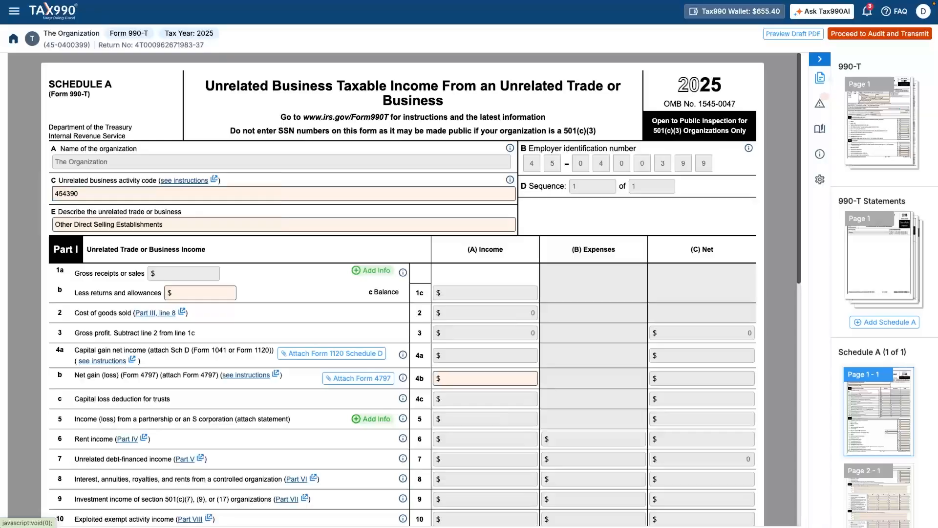
# Enter total gross receipts of 50000 on Schedule A, Part I, line 1a and returns and allowances of 2000 on line 1b
pyautogui.click(370, 270)
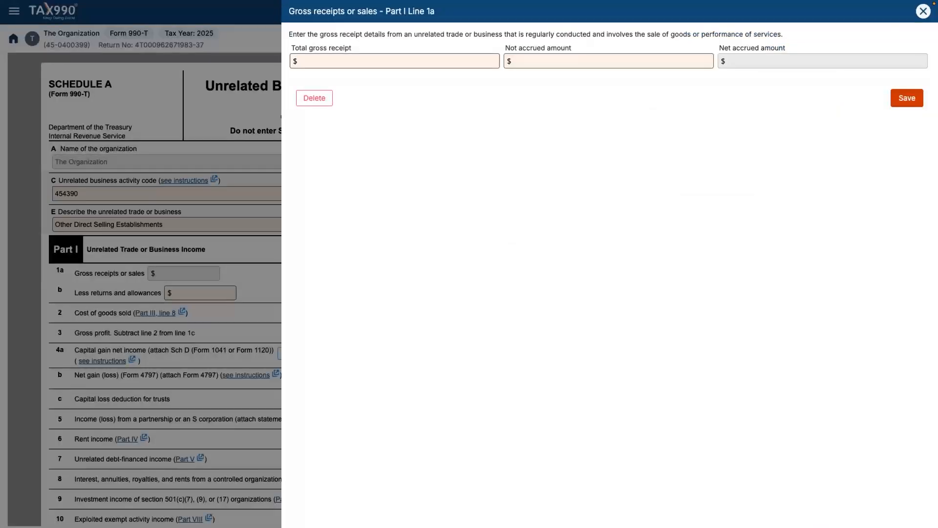
pyautogui.write('50000')
pyautogui.click(907, 97)
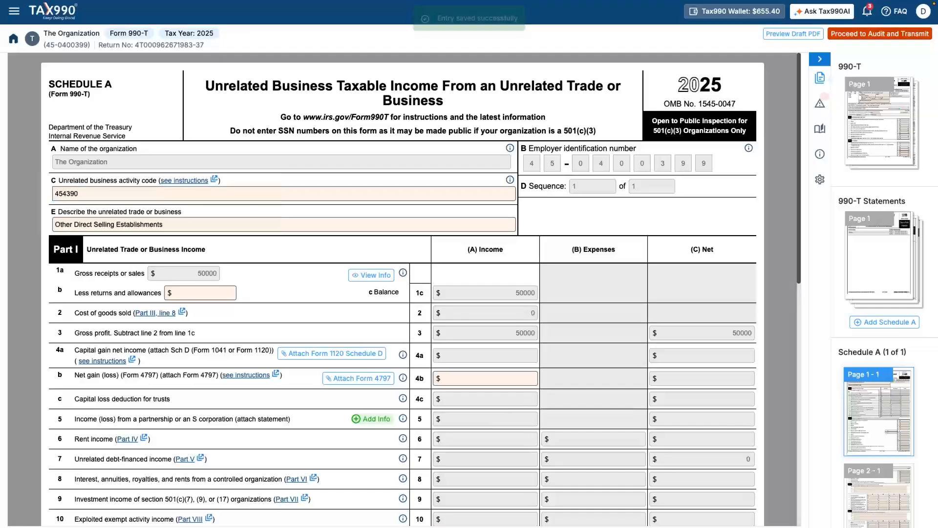
pyautogui.write('2000')
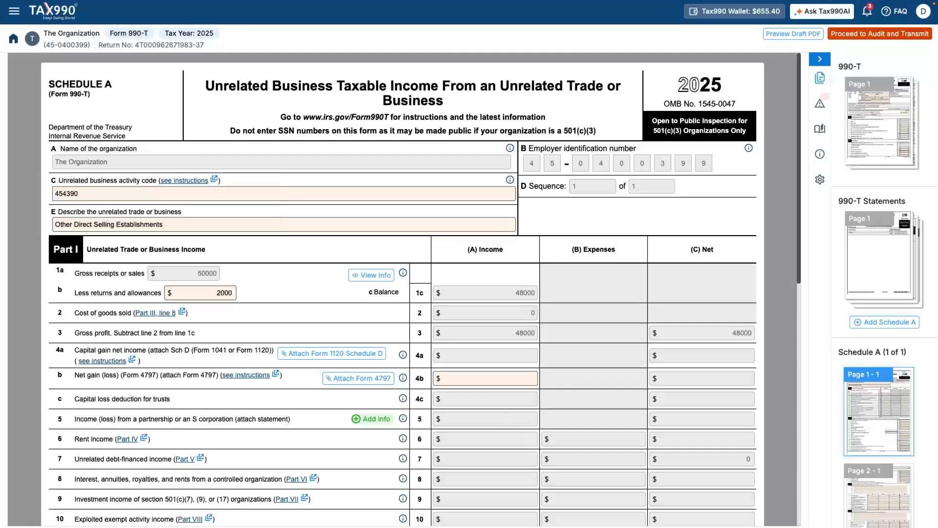
# On page 1 of Form 990-T, enter 5000 for charitable contributions and 5000 for the net operating loss deduction in Part I
pyautogui.scroll(-5, 406, 288)
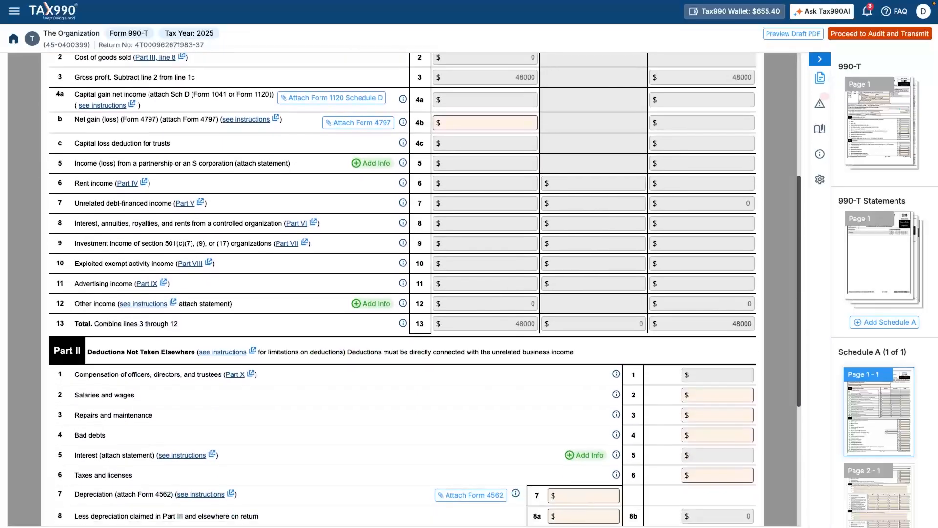
pyautogui.scroll(-4, 406, 288)
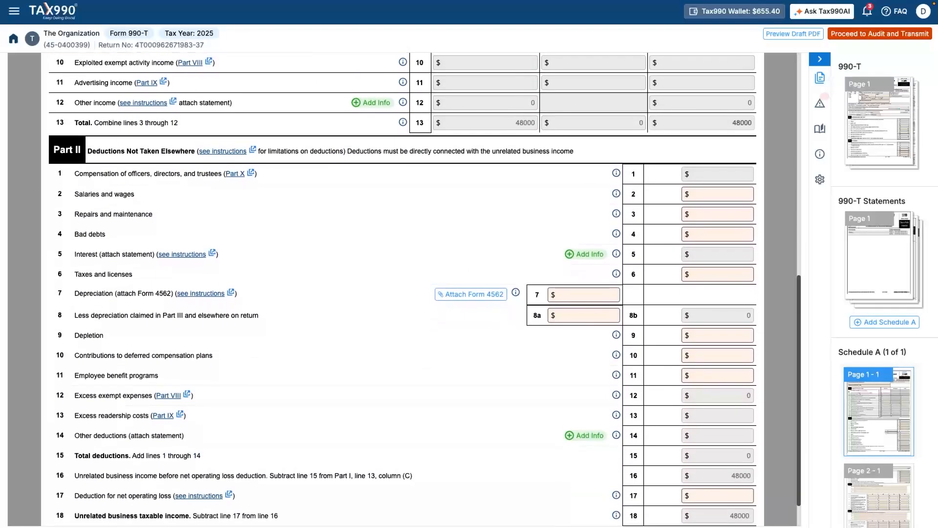
pyautogui.scroll(-1, 405, 288)
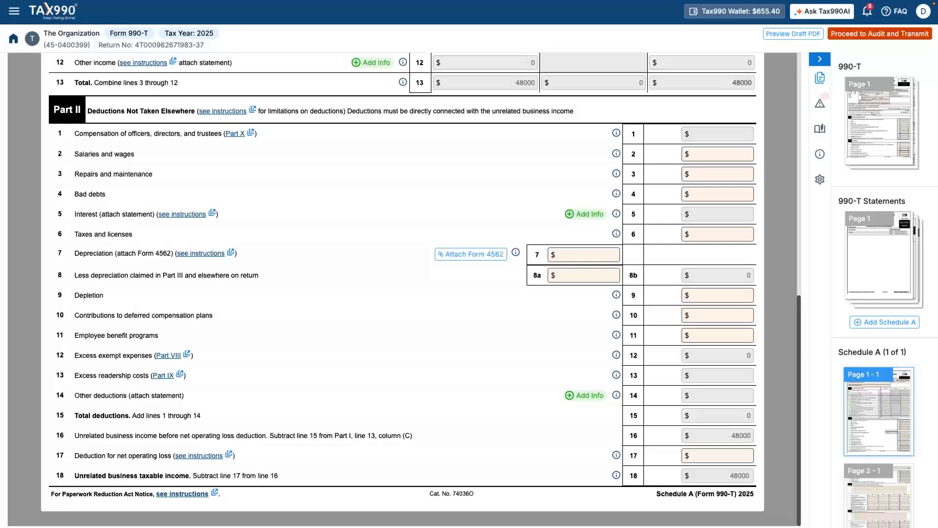
pyautogui.click(879, 123)
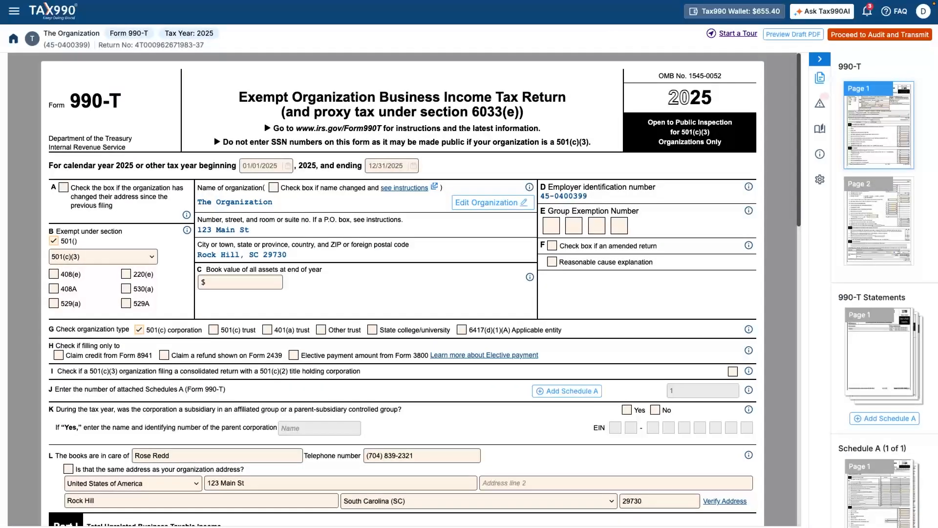
pyautogui.scroll(-5, 401, 288)
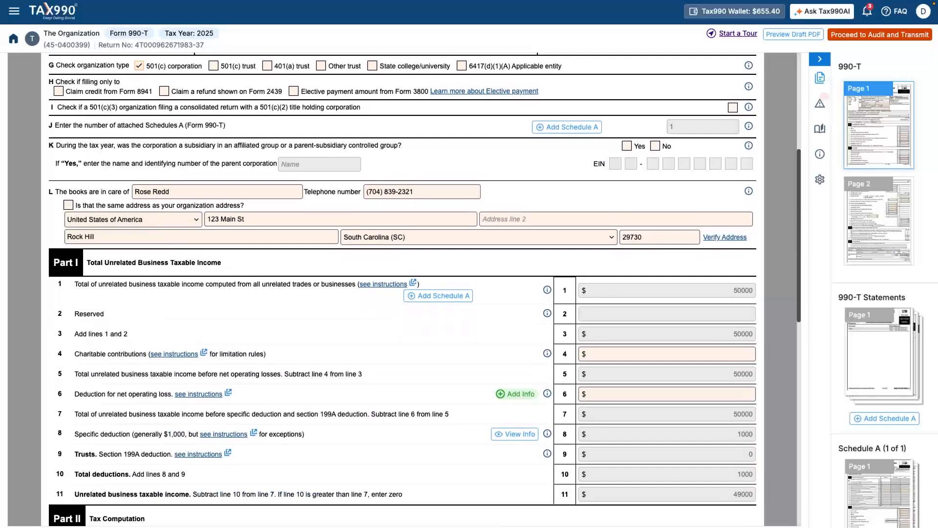
pyautogui.scroll(-1, 425, 288)
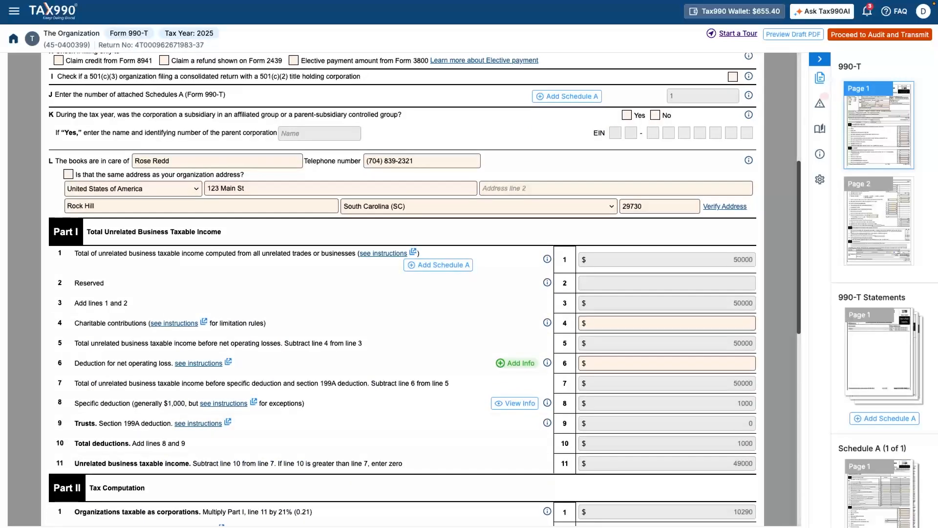
pyautogui.write('5000')
pyautogui.click(667, 363)
pyautogui.write('5000')
pyautogui.click(459, 343)
# On page 2 of Form 990-T, enter 6000 as the current year's estimated tax payments on line 6b
pyautogui.scroll(-2, 460, 343)
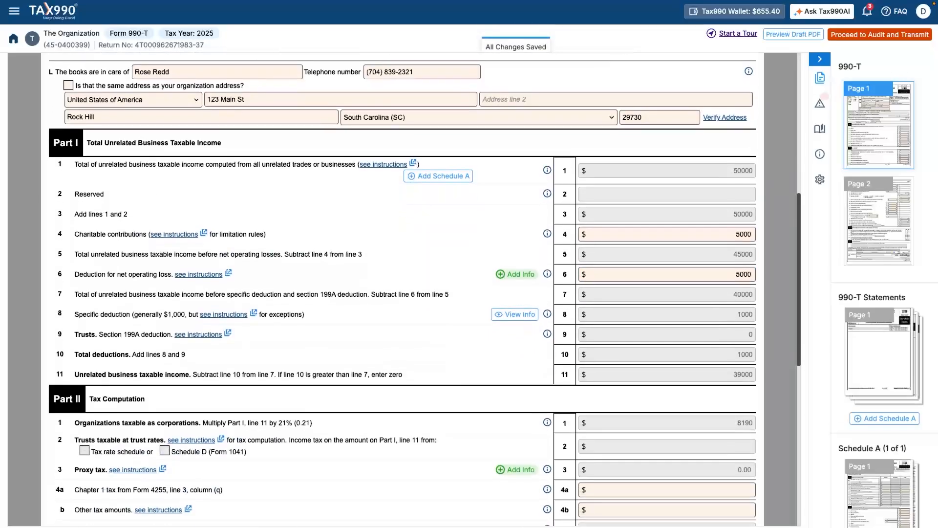
pyautogui.scroll(-3, 459, 343)
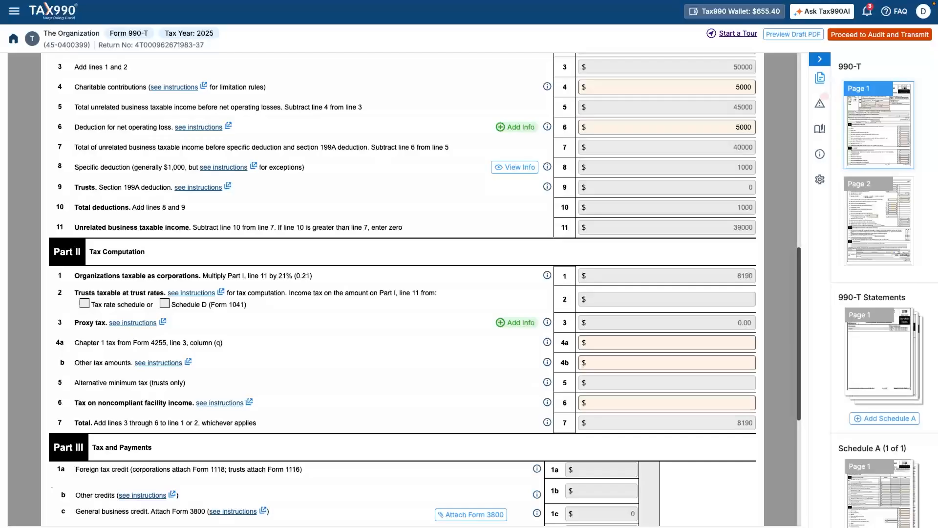
pyautogui.scroll(-5, 401, 288)
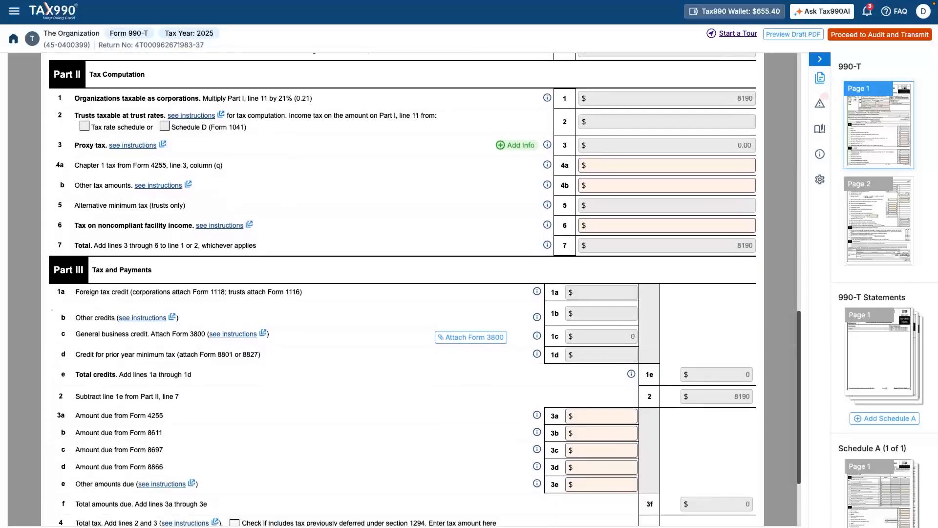
pyautogui.scroll(-1, 401, 288)
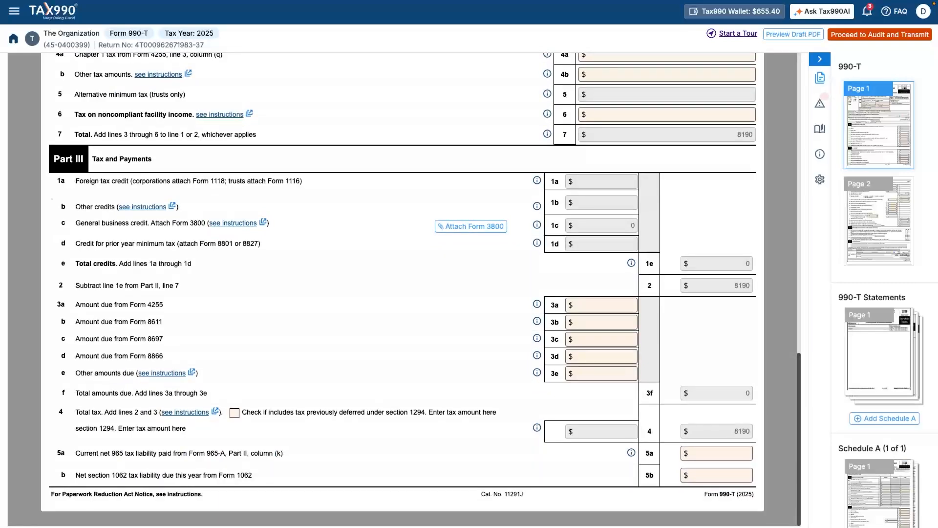
pyautogui.click(878, 221)
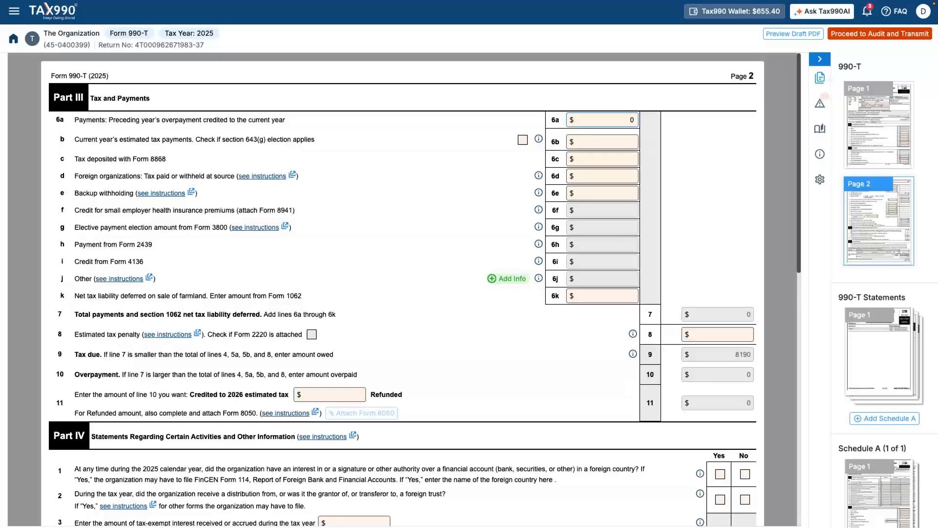
pyautogui.press('Tab')
pyautogui.write('6000')
# Answer No to Part IV, lines 1 and 2, and proceed to audit and transmit the return
pyautogui.scroll(-7, 401, 293)
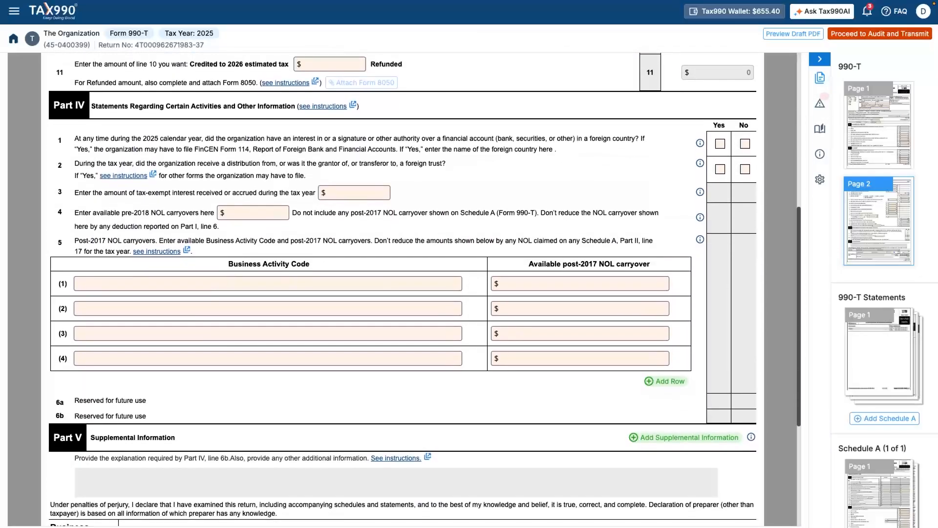
pyautogui.click(744, 144)
pyautogui.click(745, 169)
pyautogui.scroll(-5, 402, 288)
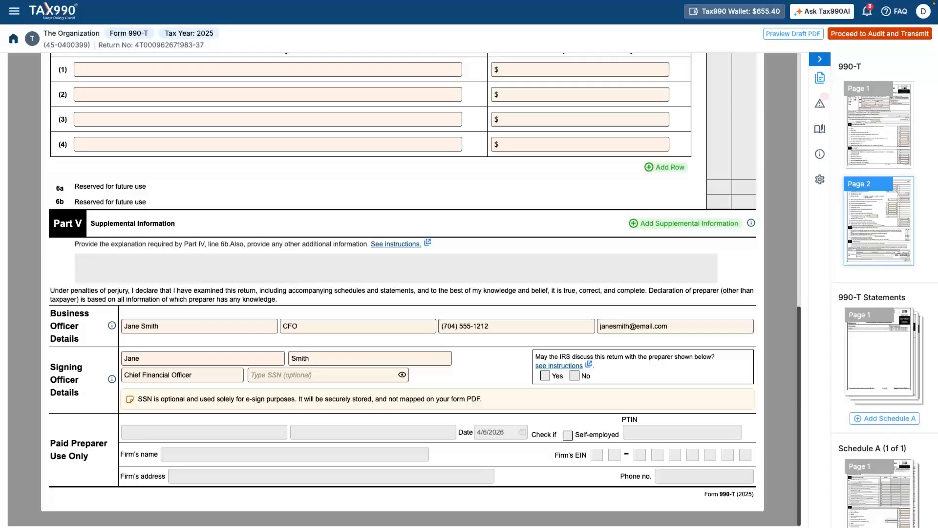
pyautogui.click(880, 34)
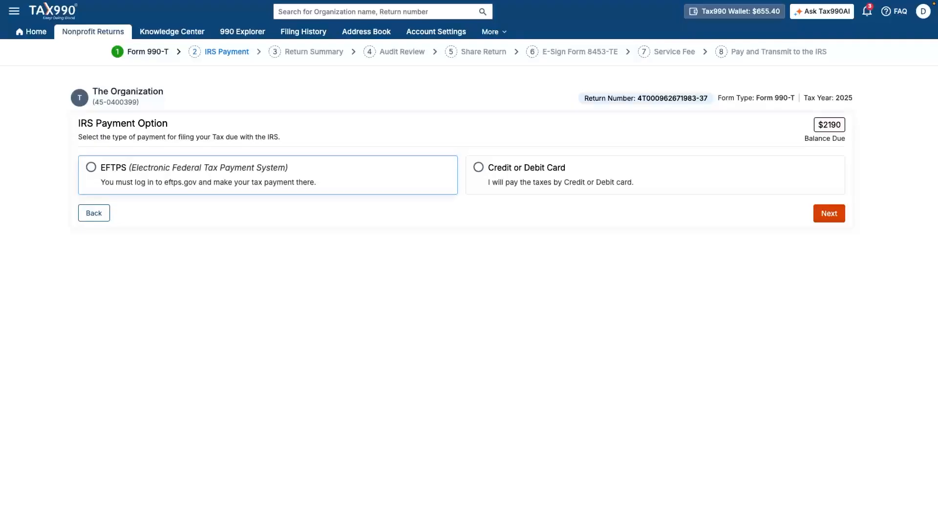
# Choose EFTPS as the IRS payment option, accept responsibility for sending the payment, and confirm the acknowledgment
pyautogui.click(91, 167)
pyautogui.click(90, 248)
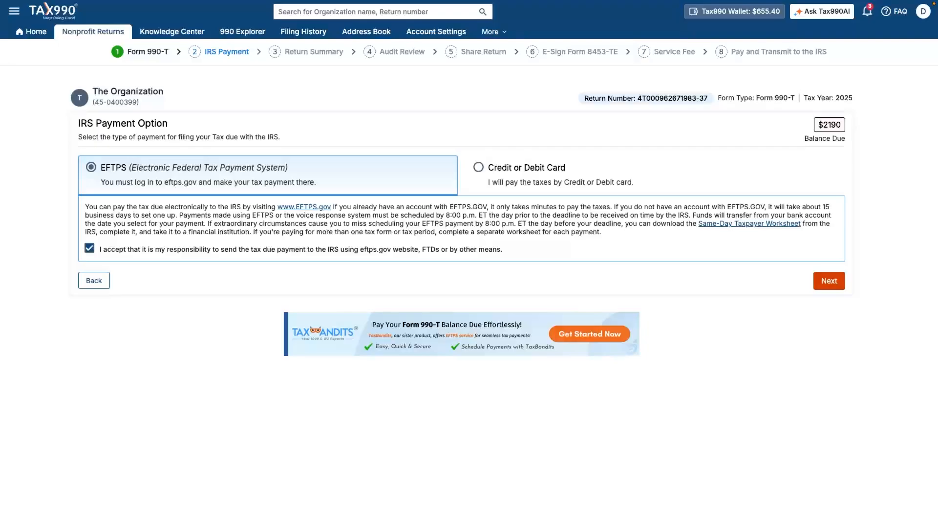
pyautogui.click(829, 281)
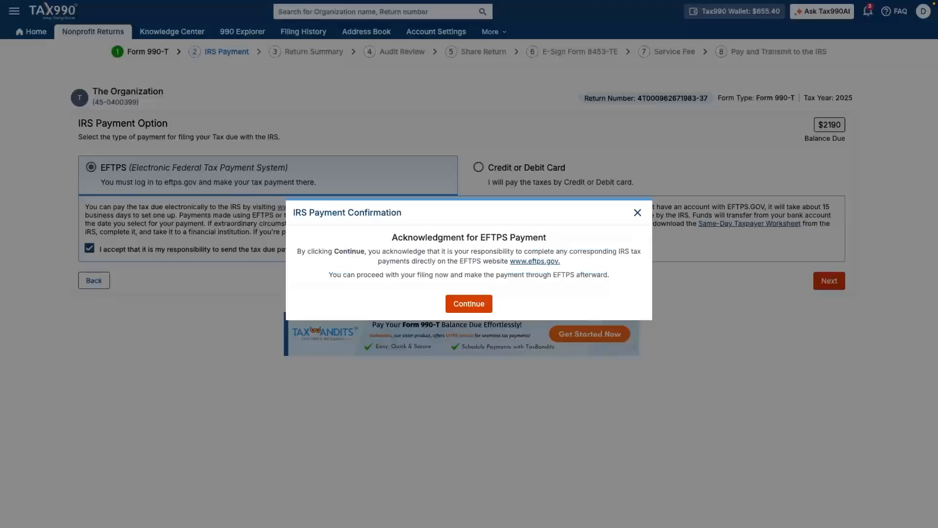
pyautogui.click(468, 304)
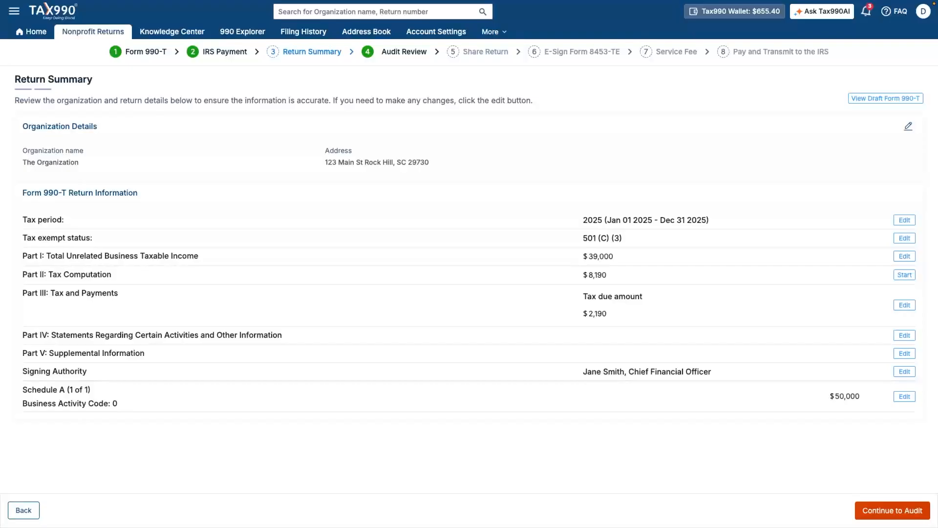
# Continue from the return summary through the audit review and skip sharing the return with reviewers
pyautogui.click(892, 511)
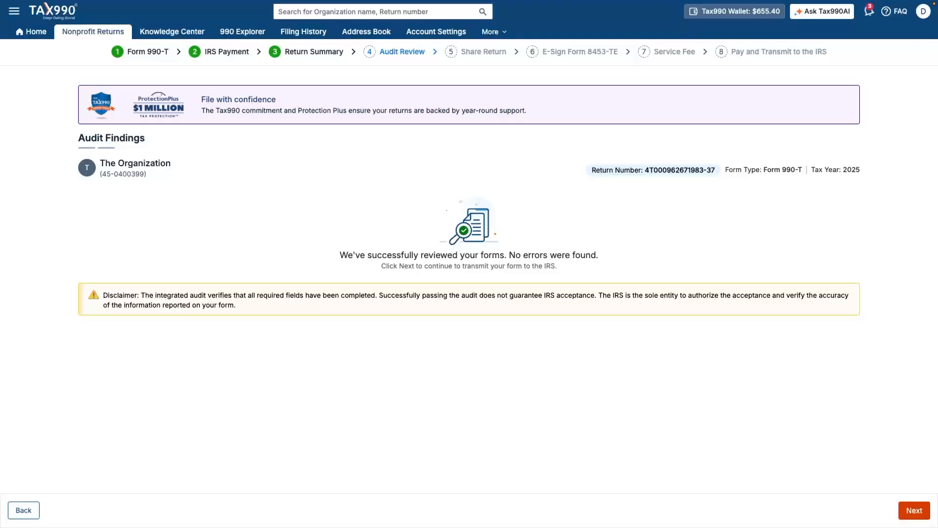
pyautogui.click(914, 509)
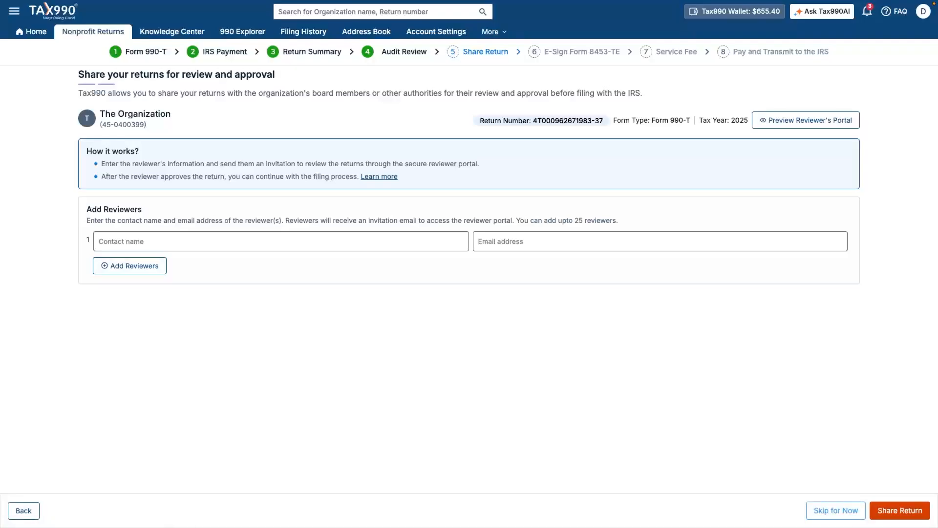
pyautogui.click(835, 511)
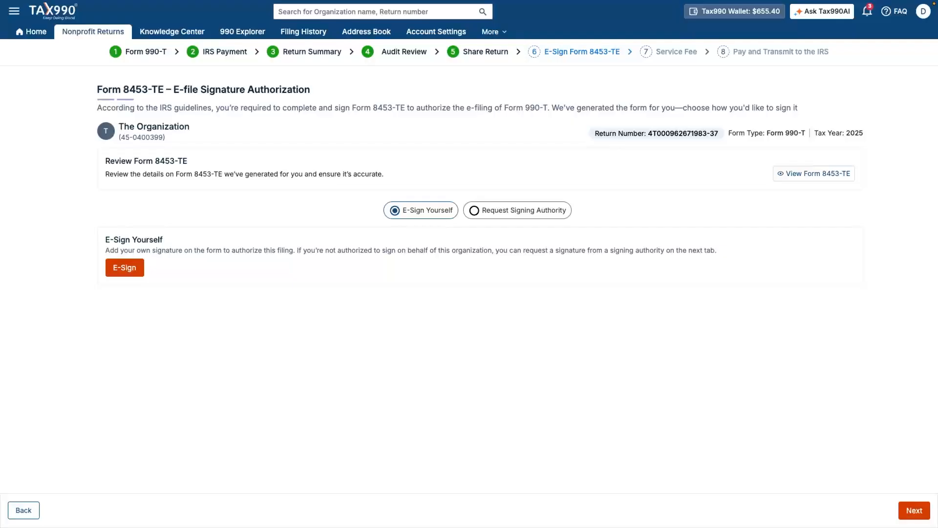
# E-sign Form 8453-TE yourself as the officer and complete the signature authorization
pyautogui.click(124, 267)
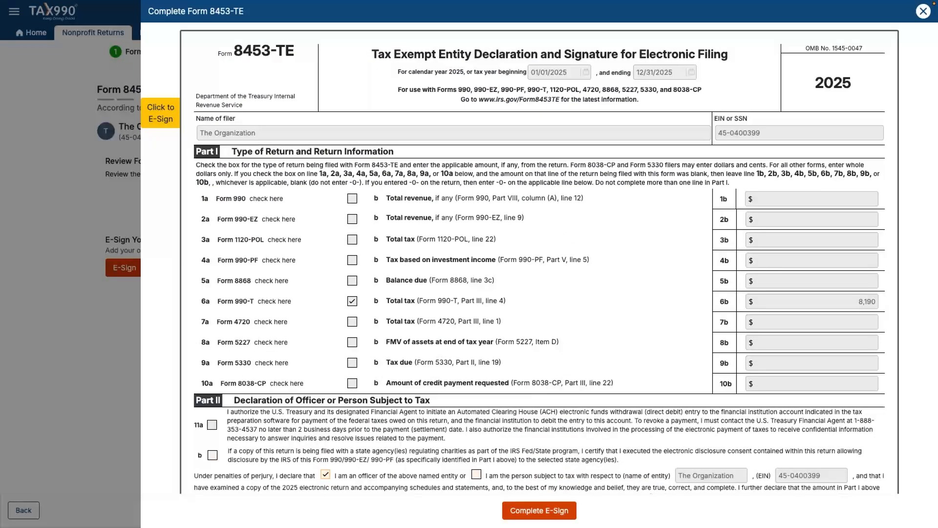
pyautogui.click(160, 113)
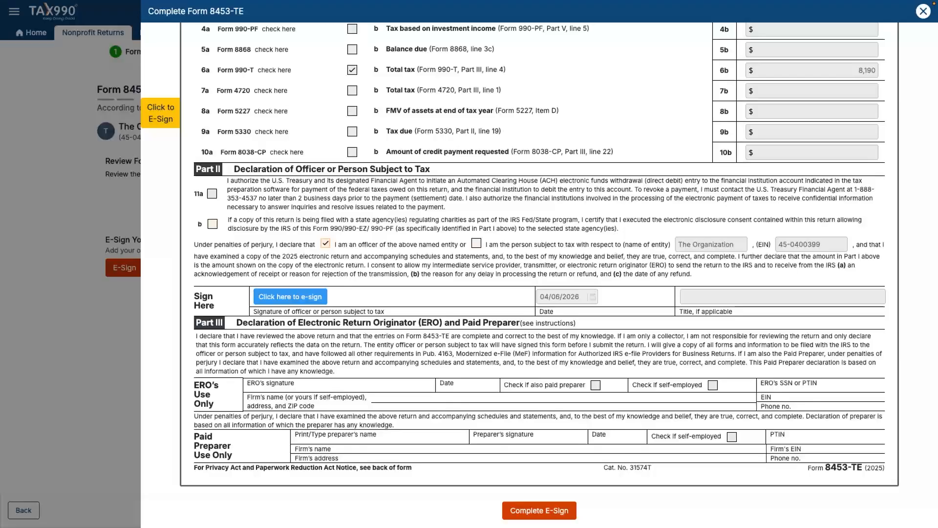
pyautogui.click(290, 297)
pyautogui.click(366, 282)
pyautogui.click(663, 419)
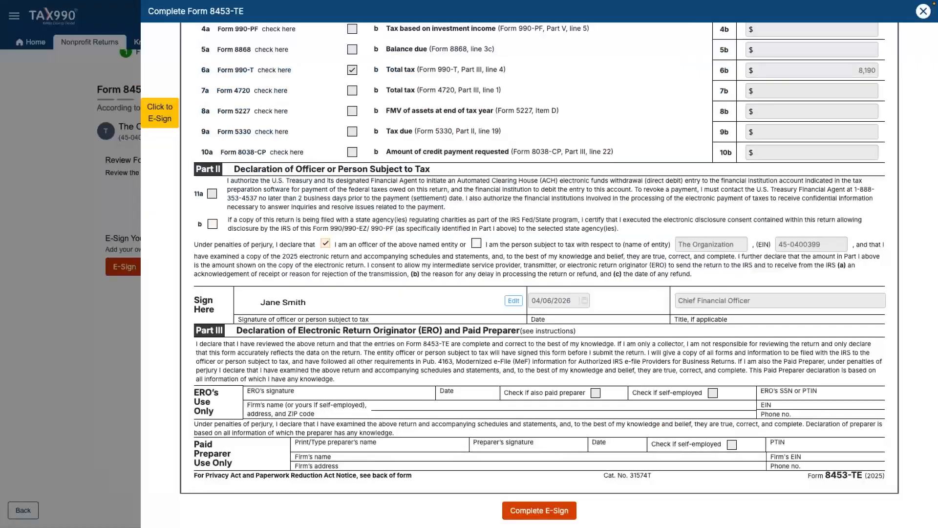
pyautogui.click(539, 510)
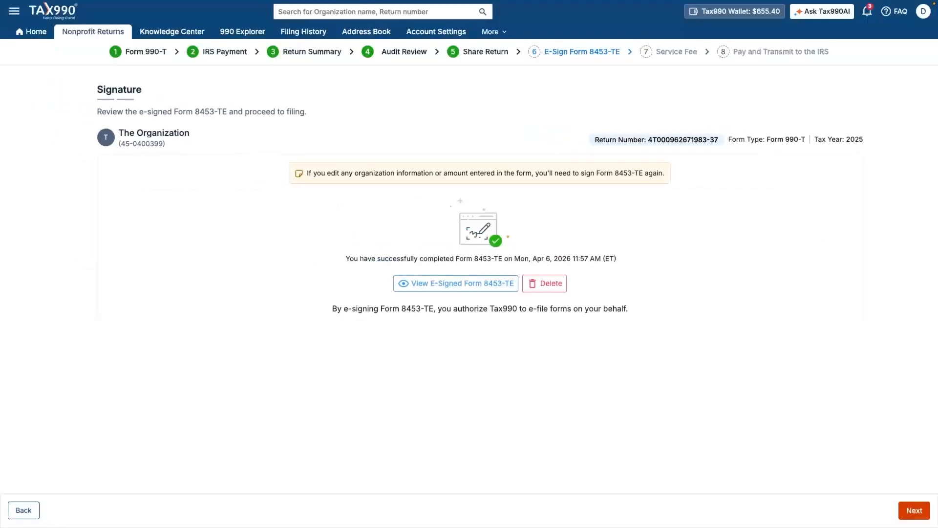
# Accept the Form 990-T service fee with Tax990 Wallet Cash, transmit the return to the IRS, and go to the dashboard
pyautogui.click(913, 510)
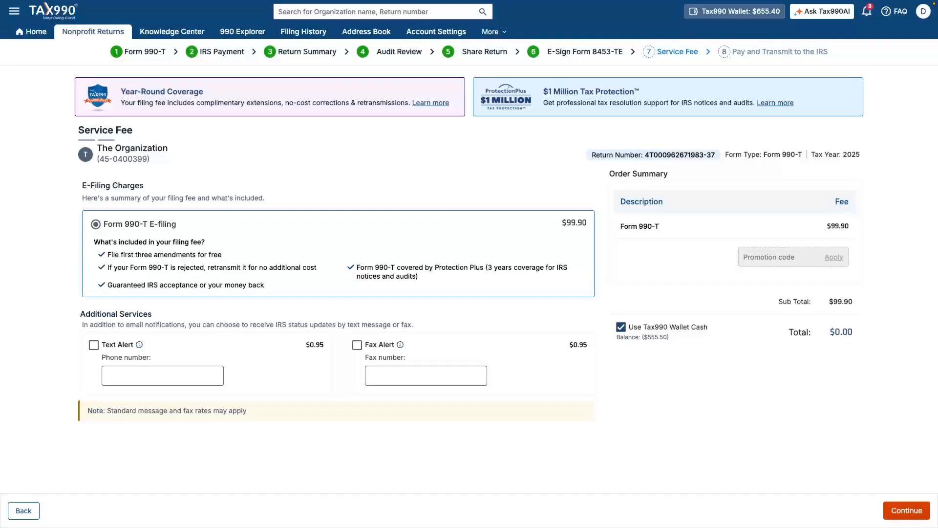
pyautogui.click(906, 511)
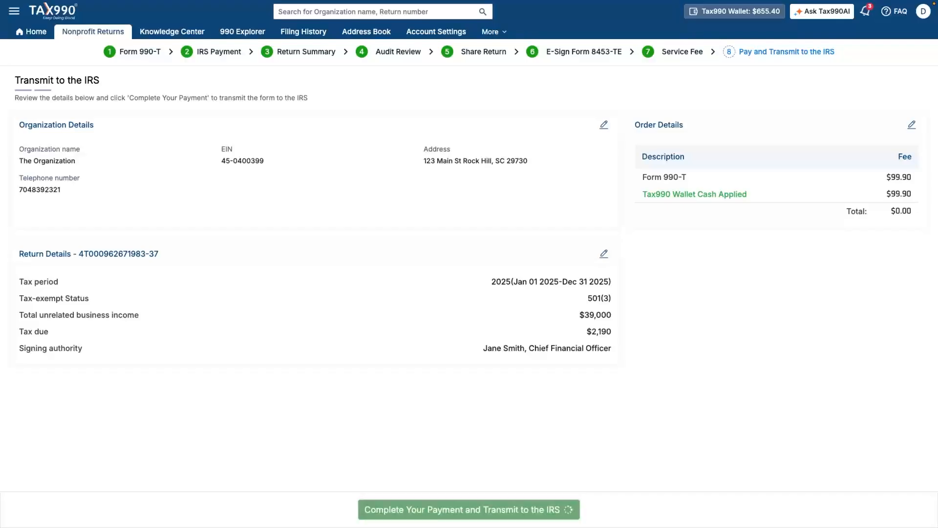
pyautogui.click(567, 510)
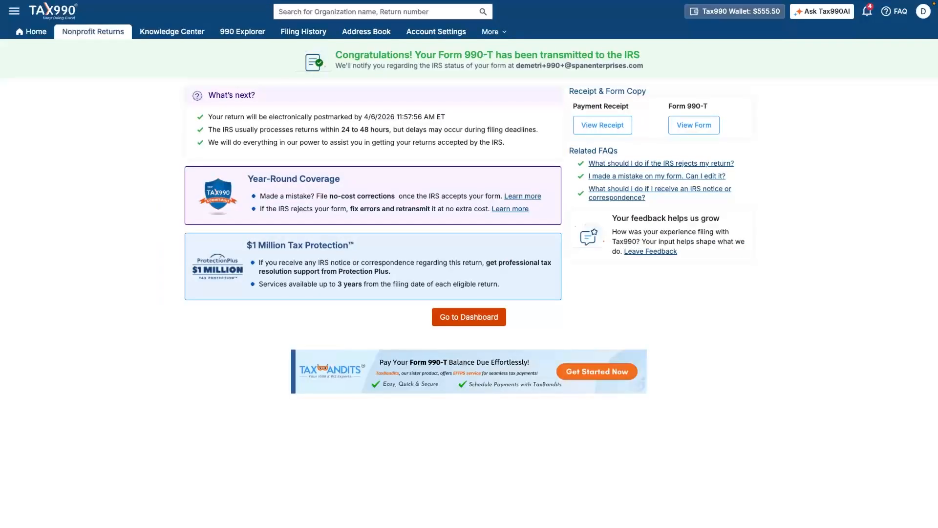
pyautogui.click(469, 317)
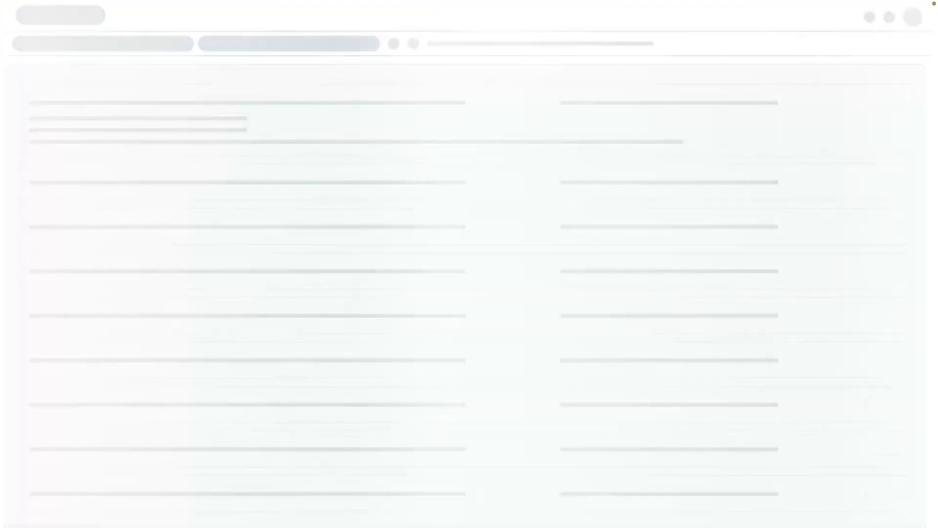